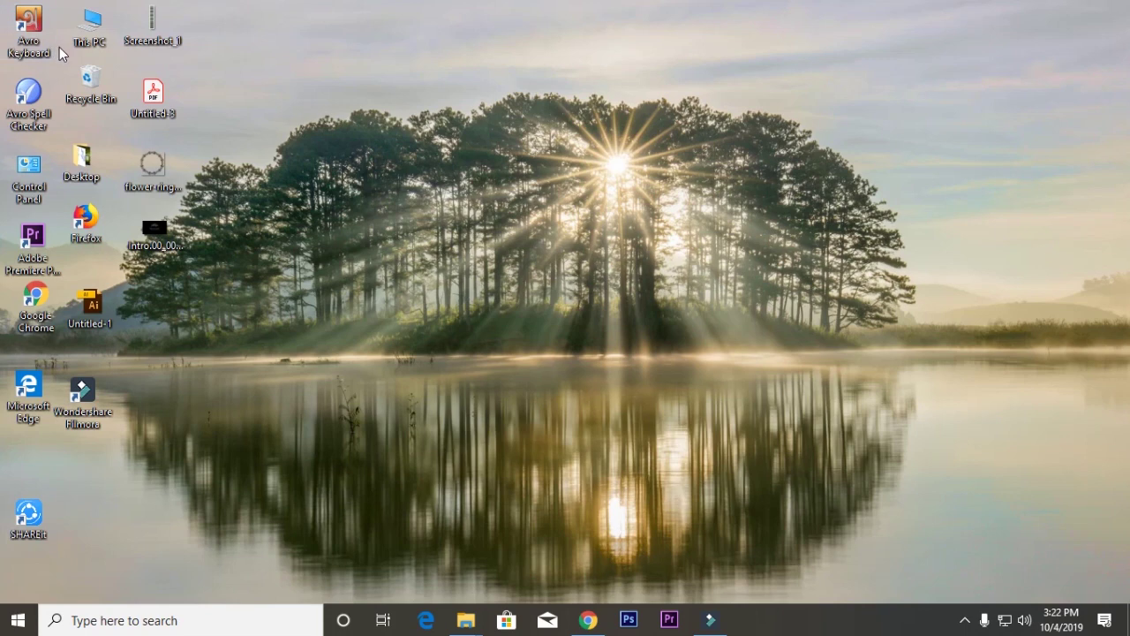
Open This PC from the desktop in a maximized window to list the drives.
click(65, 45)
double_click(99, 43)
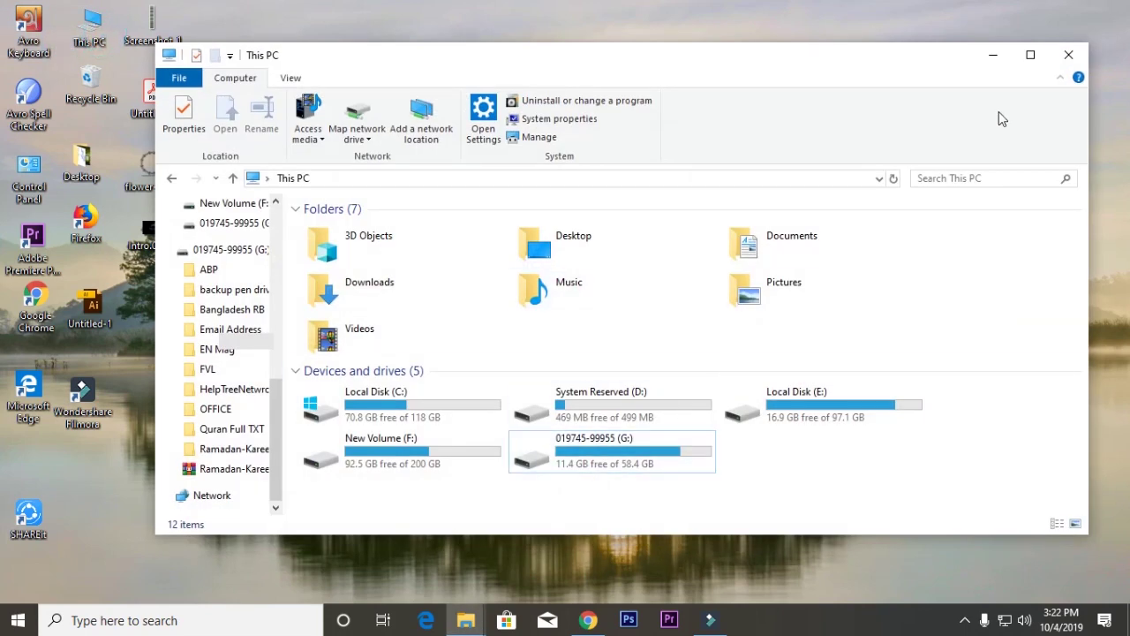
click(1031, 57)
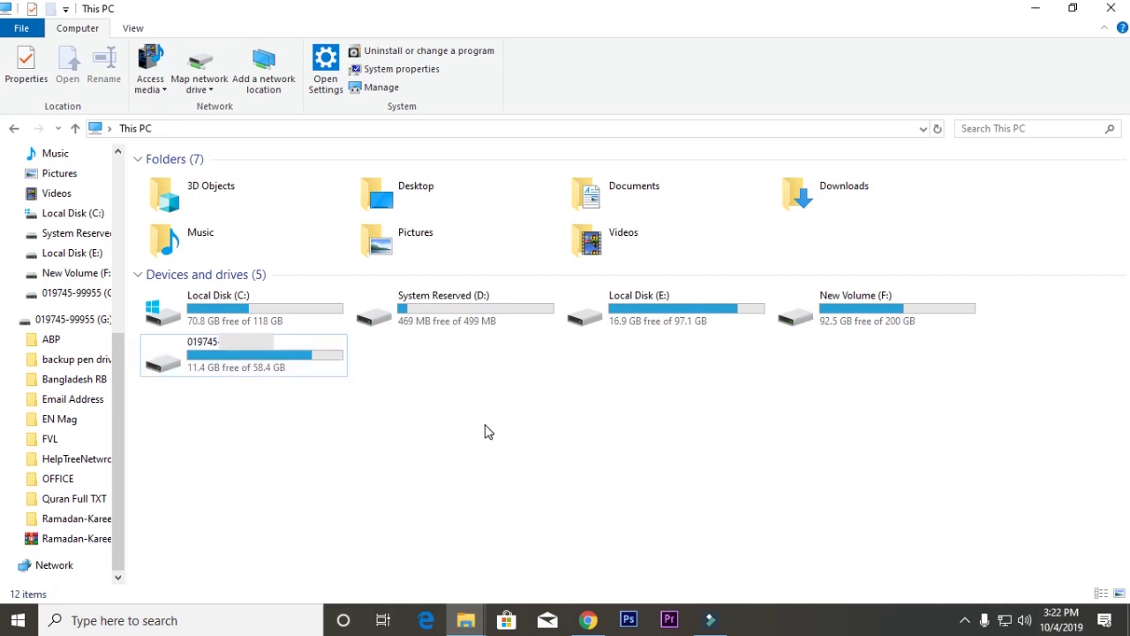
Start renaming the USB drive (G:) from its shortcut menu, then reselect it.
right_click(291, 369)
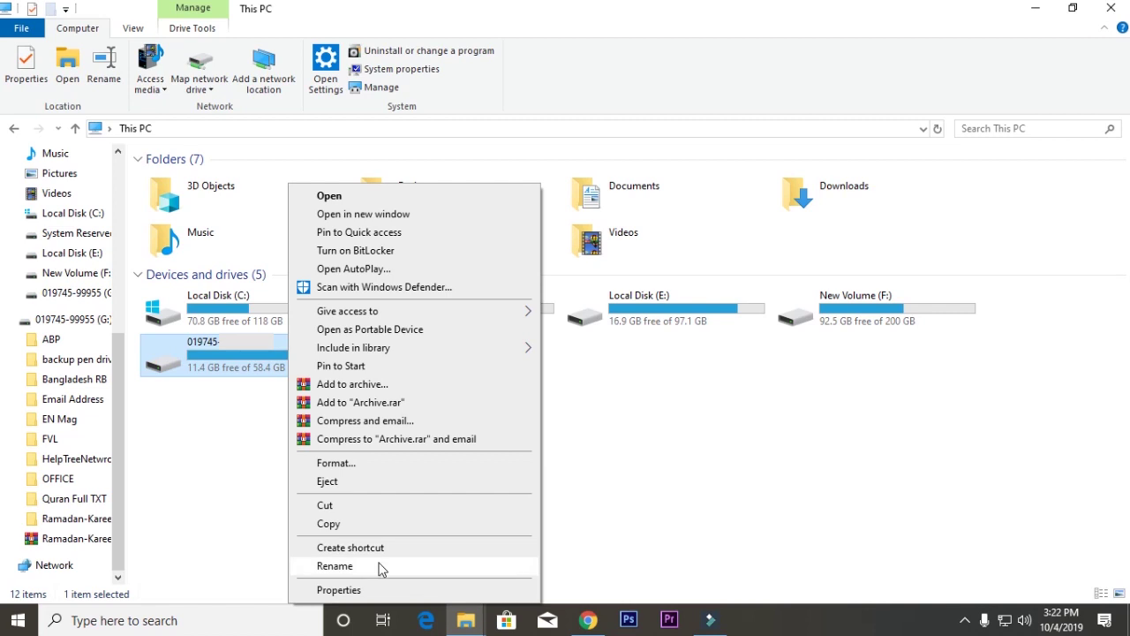
click(382, 567)
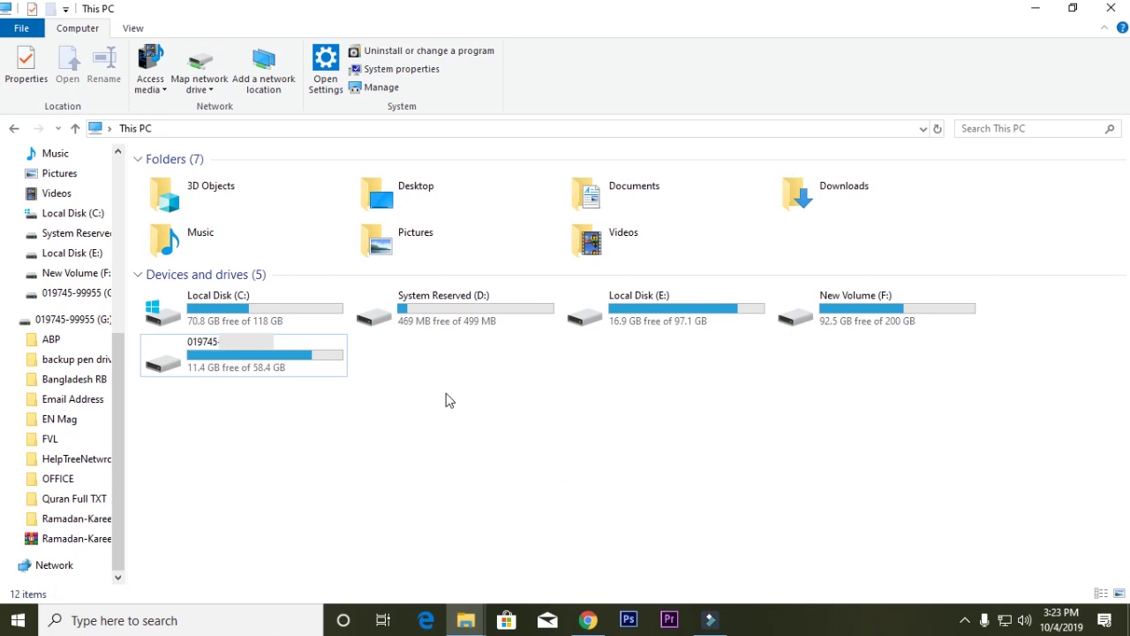
click(273, 370)
Turn on BitLocker for G: with password unlock, entering the chosen password in both fields.
right_click(273, 372)
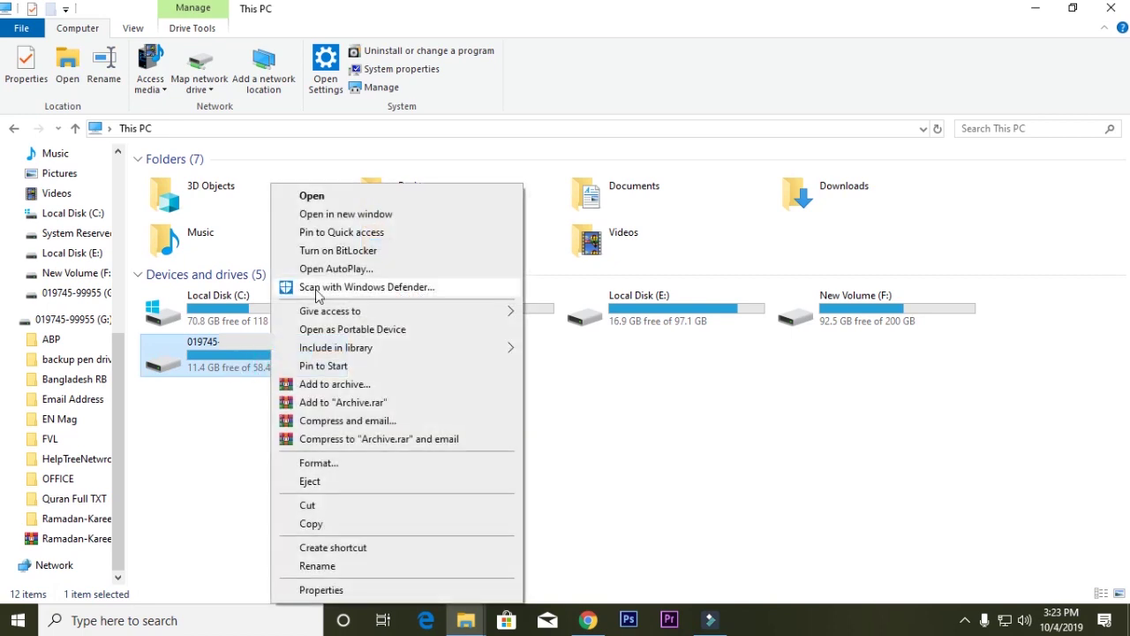
click(409, 255)
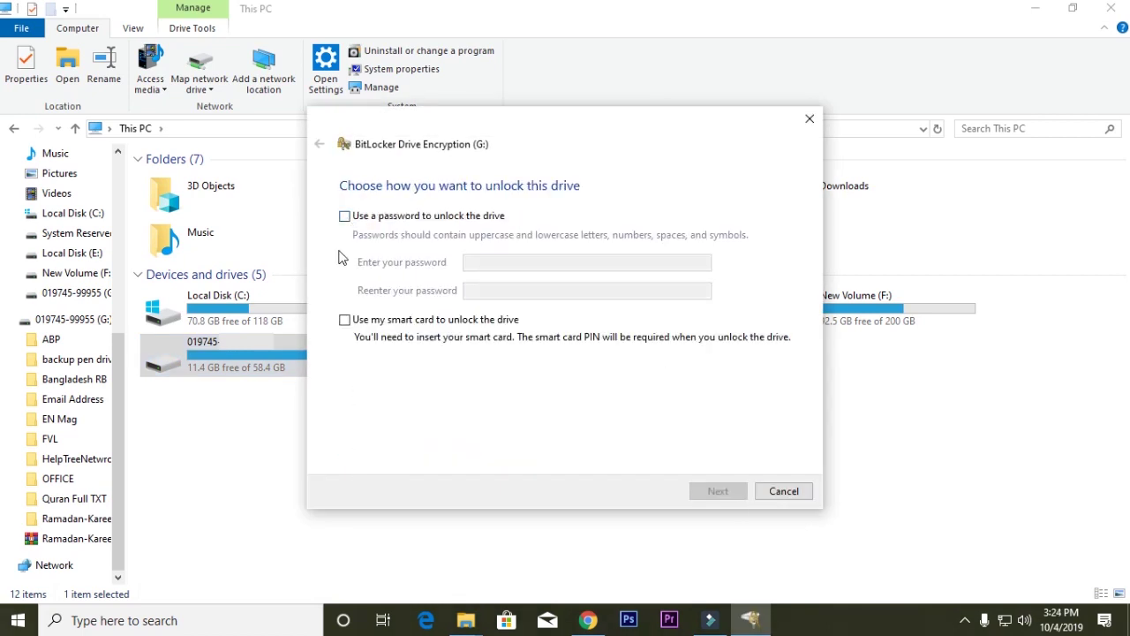
click(345, 216)
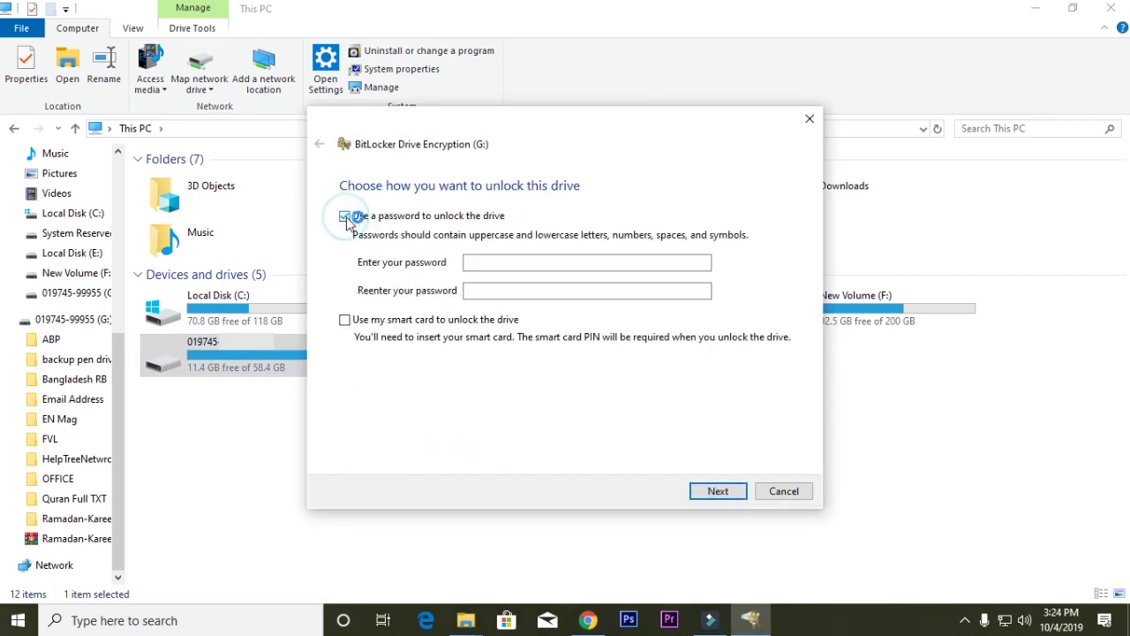
click(529, 262)
text(123456789)
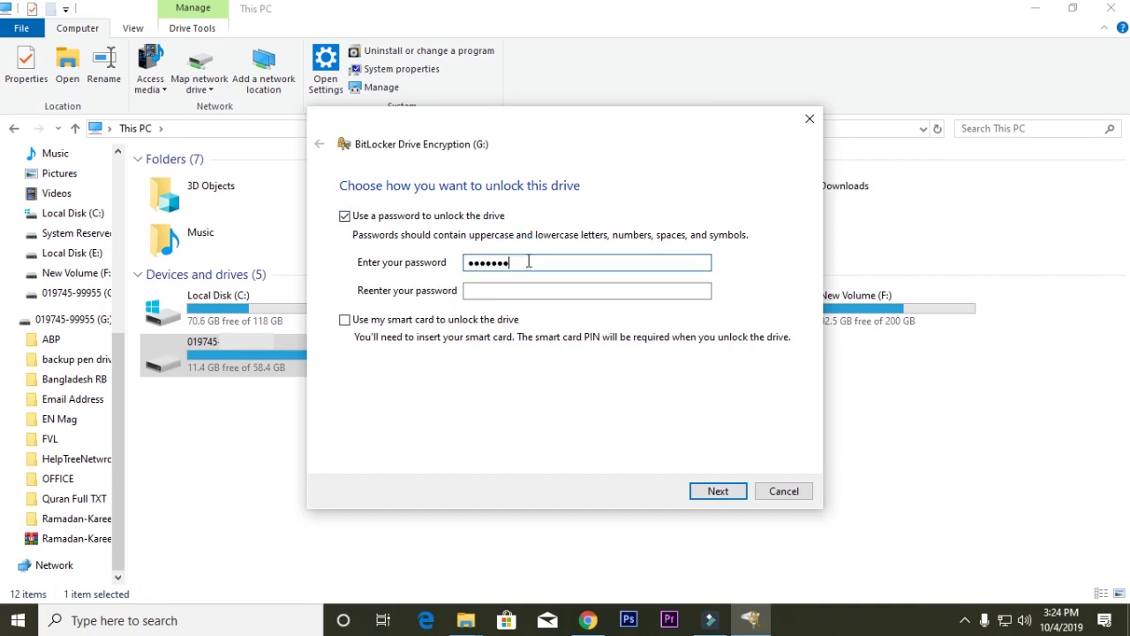
key(Tab)
text(1234567)
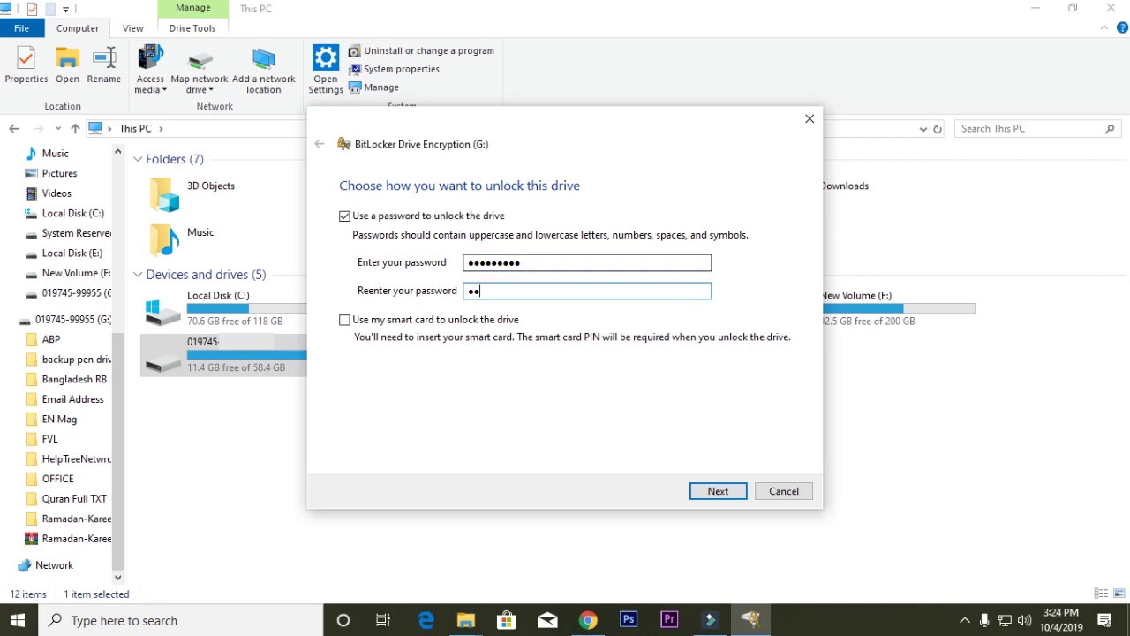
text(89)
Save the recovery key to a file in Documents after Local Disk (E:) is declined.
click(711, 486)
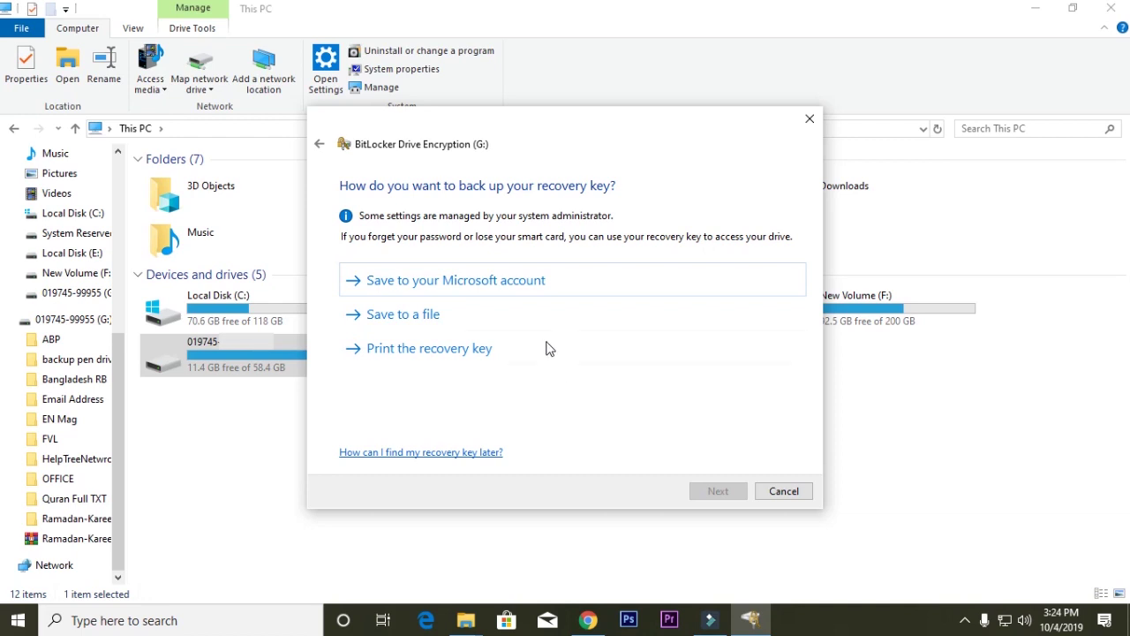
click(506, 316)
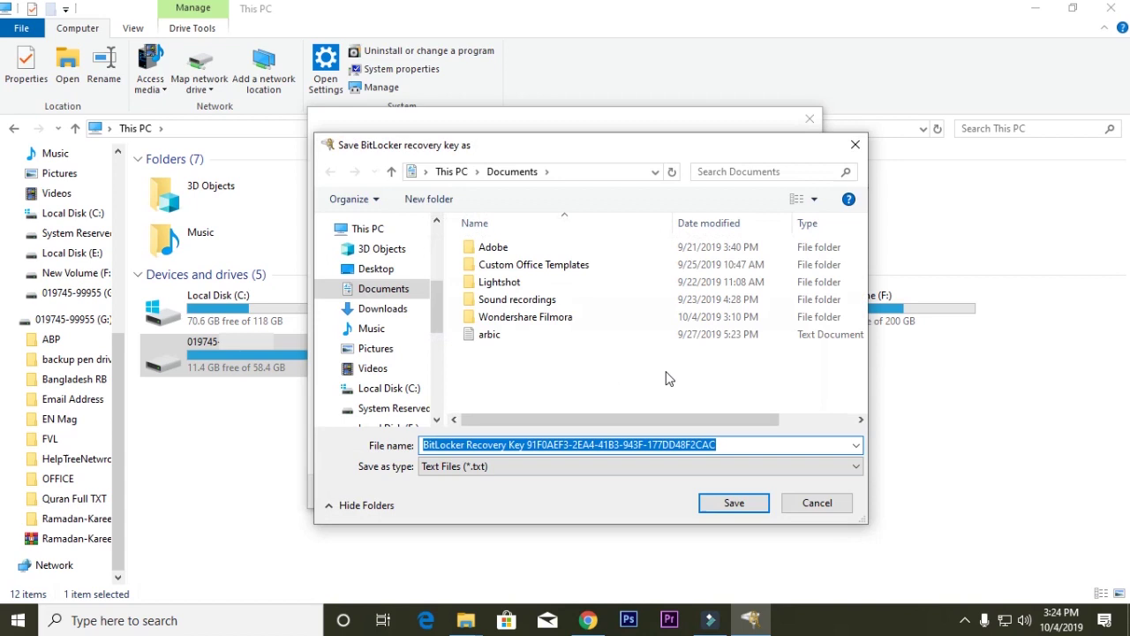
scroll(439, 326, down, 2)
scroll(439, 327, down, 2)
click(389, 342)
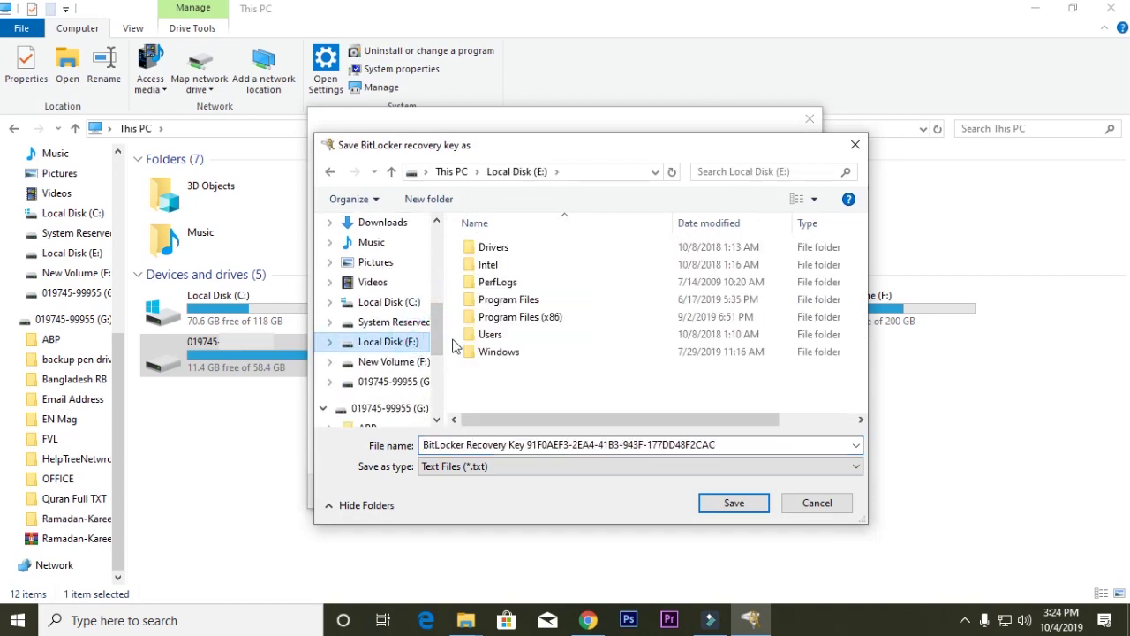
click(736, 503)
click(638, 324)
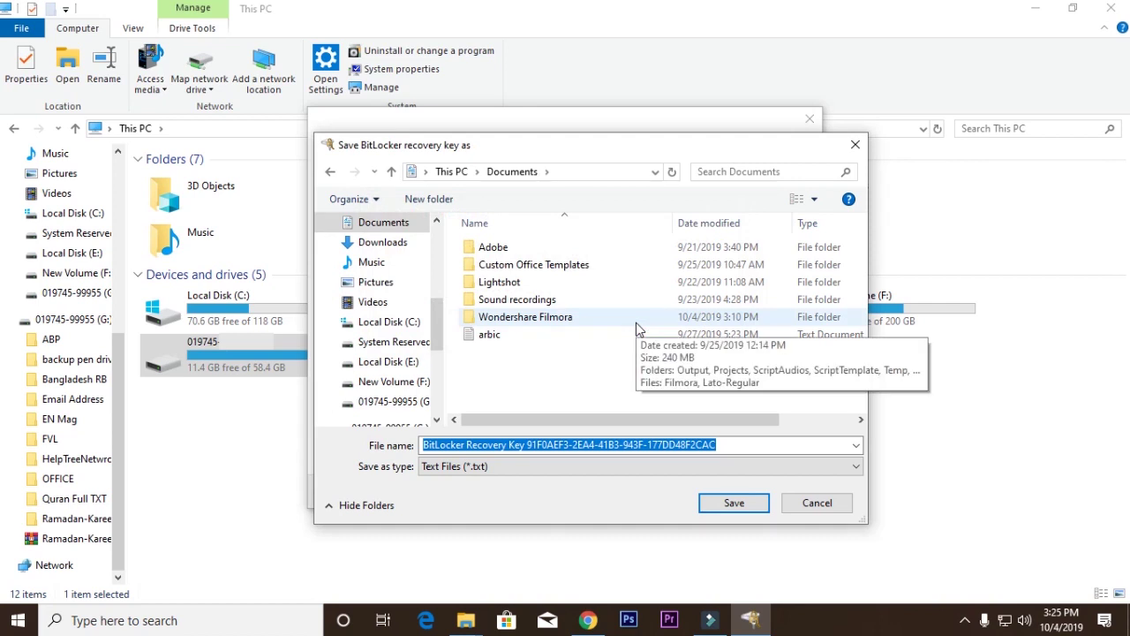
click(730, 505)
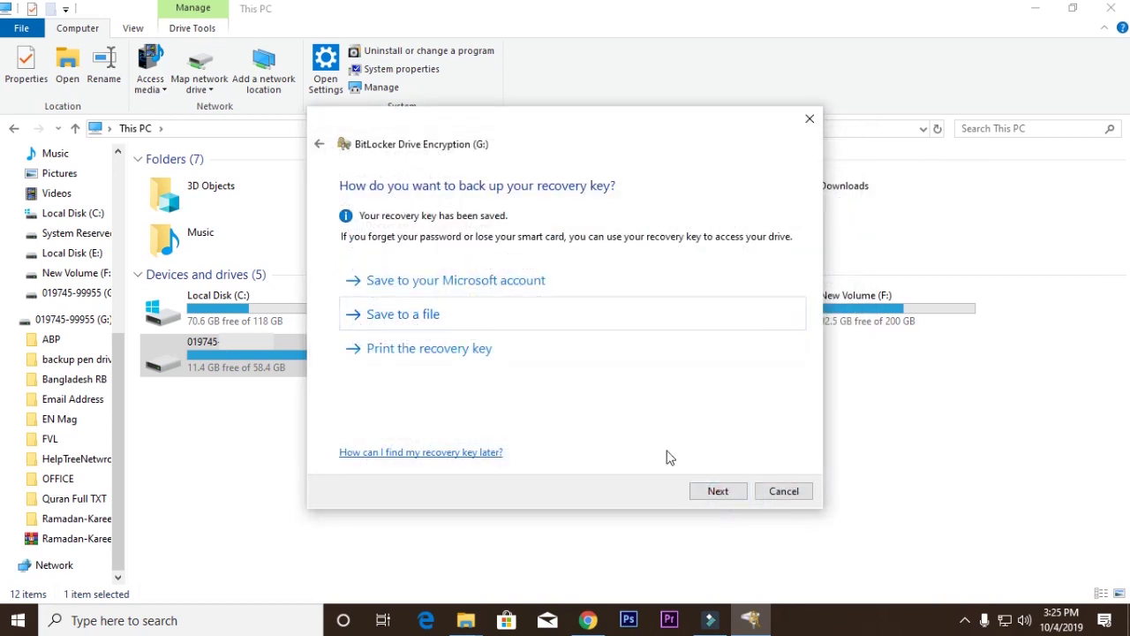
click(697, 491)
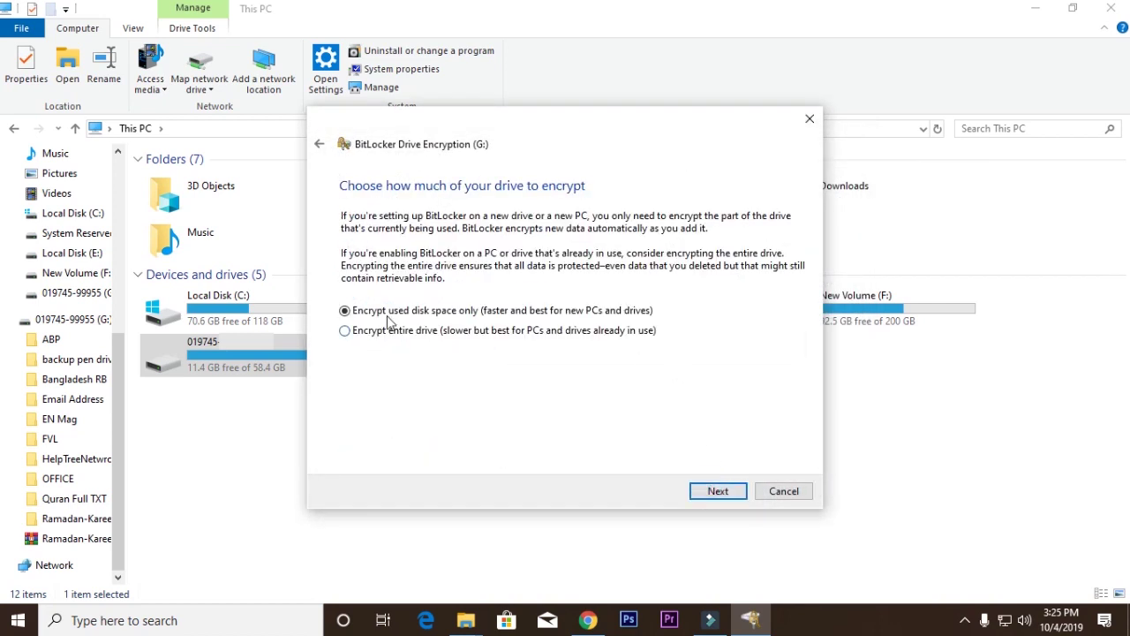
Encrypt only used space in Compatible mode, start encrypting G:, and close the status window.
click(723, 492)
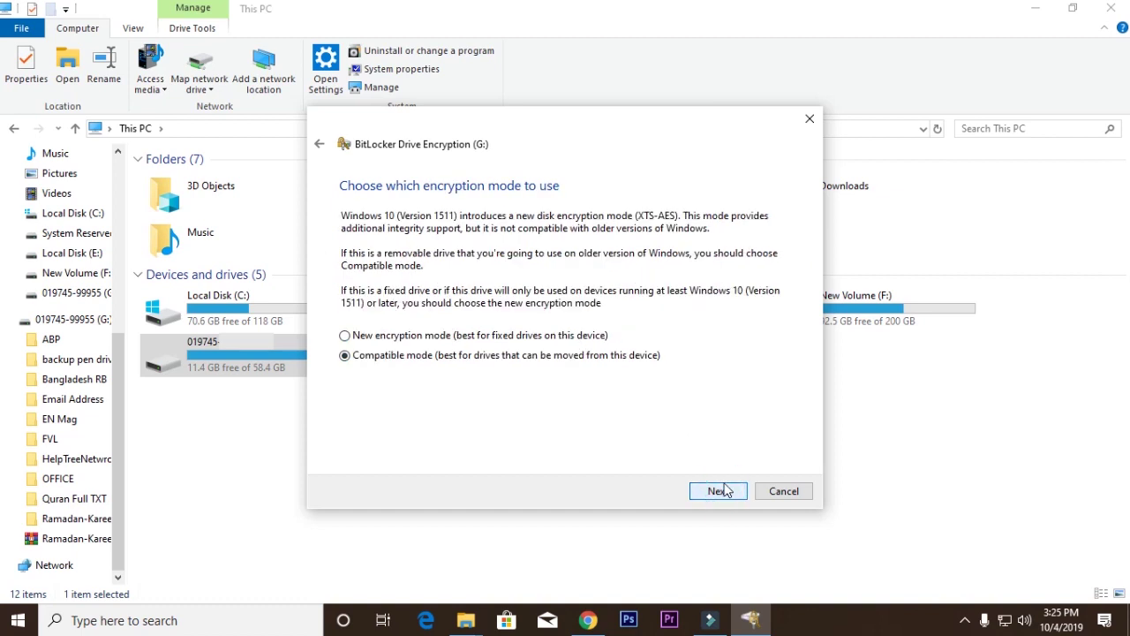
click(725, 491)
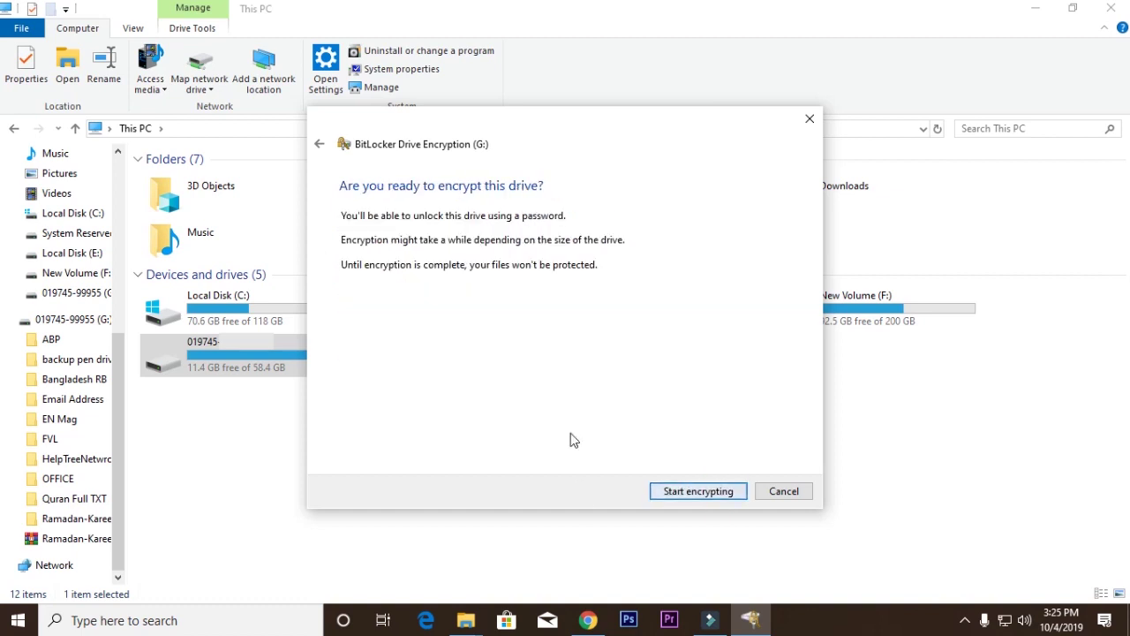
click(696, 493)
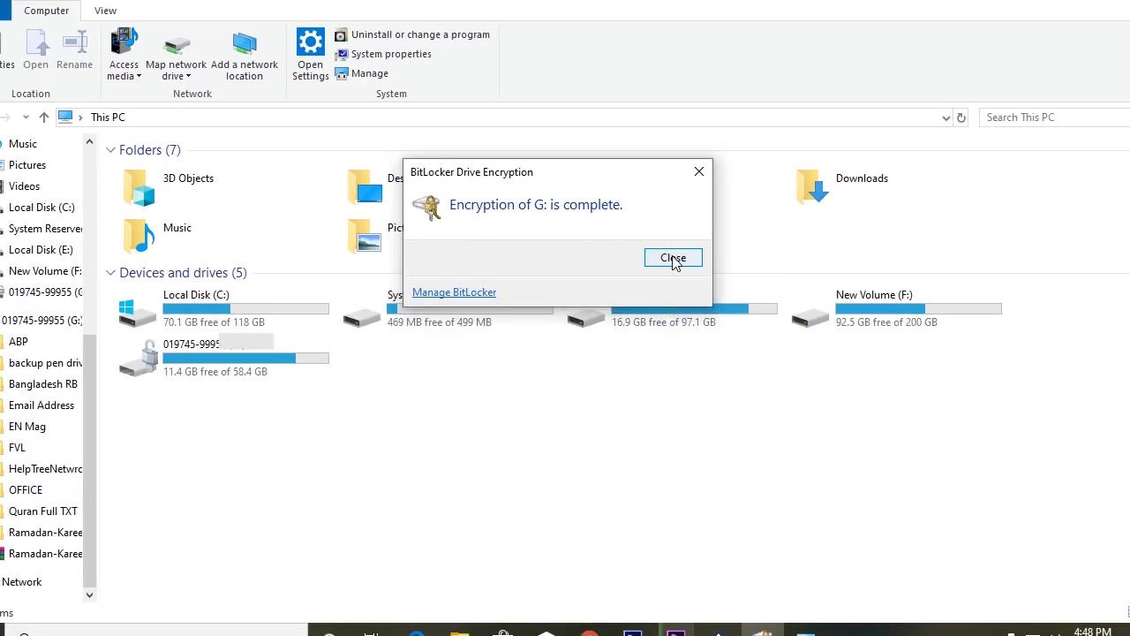
click(673, 258)
right_click(586, 477)
click(632, 345)
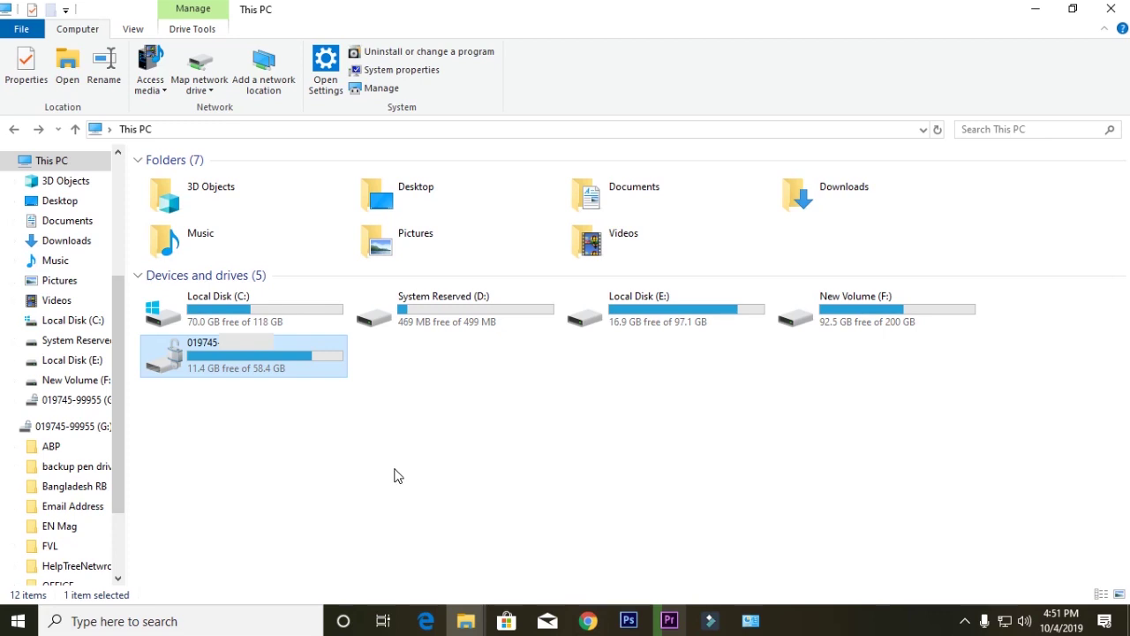
right_click(266, 364)
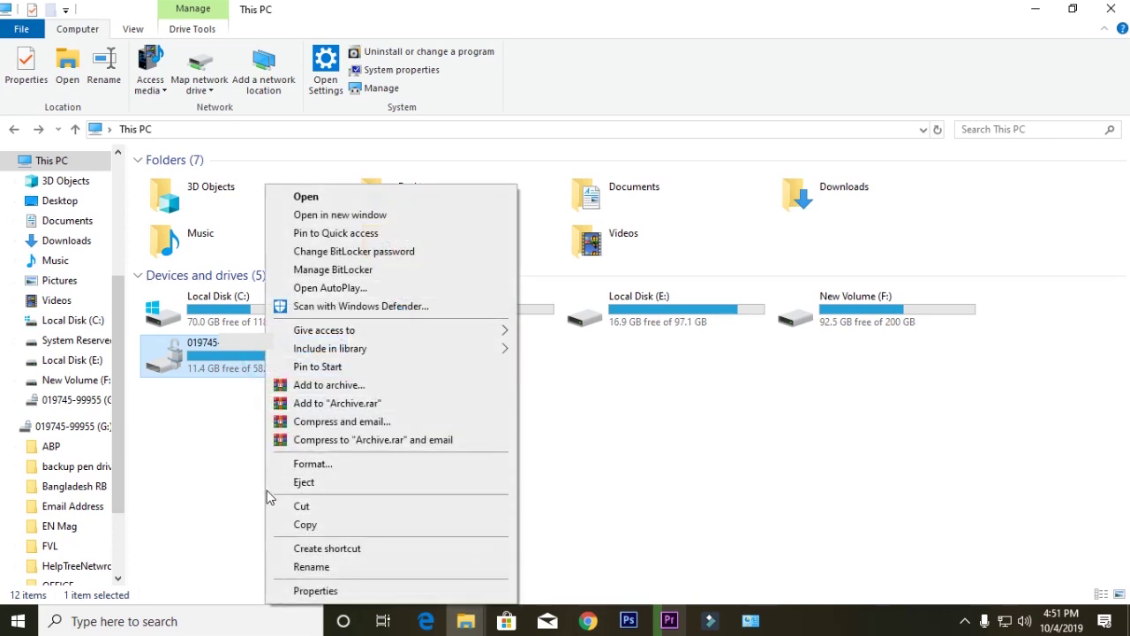
click(755, 452)
click(966, 620)
click(934, 522)
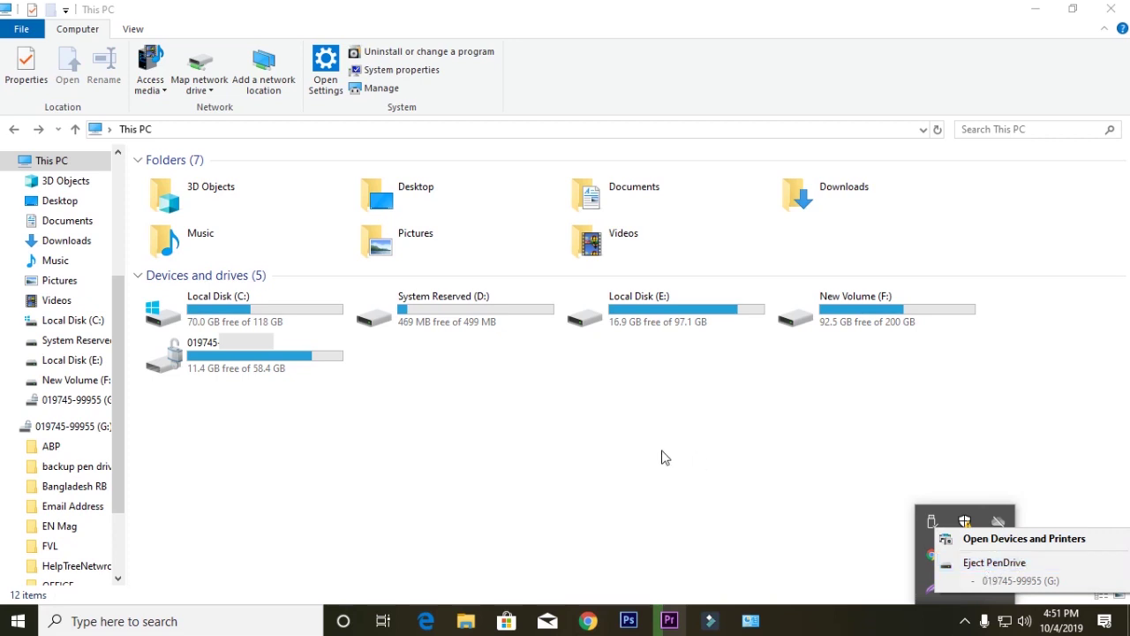